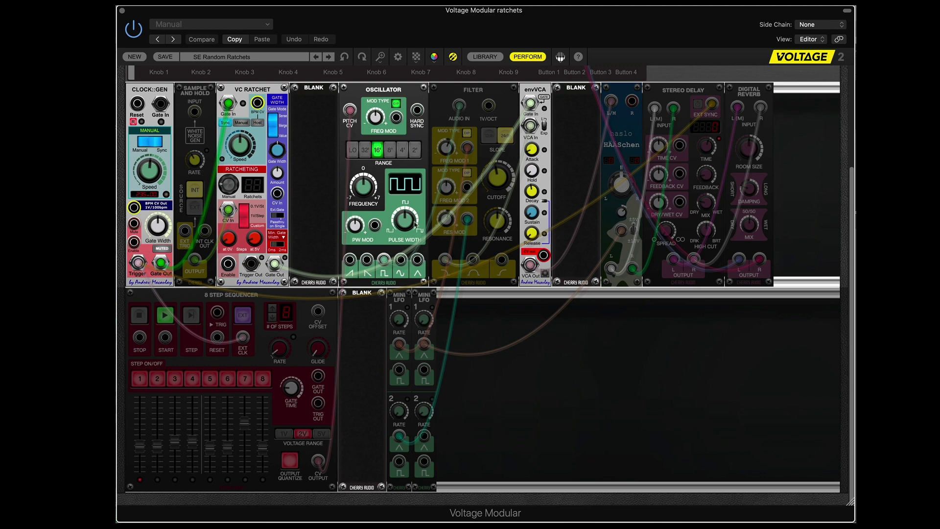
Step: Point out the CLOCK::GEN, VC Ratchet, Oscillator and envVCA modules in turn
click(145, 89)
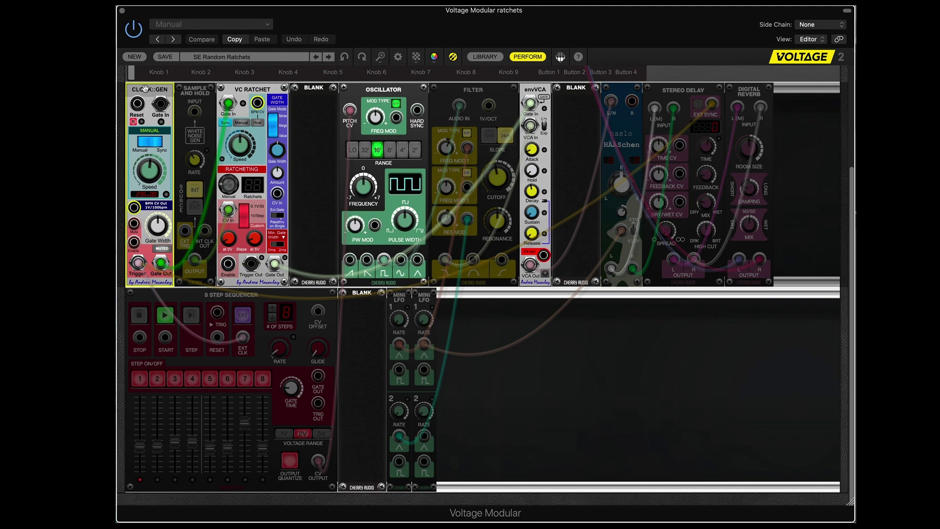
click(256, 88)
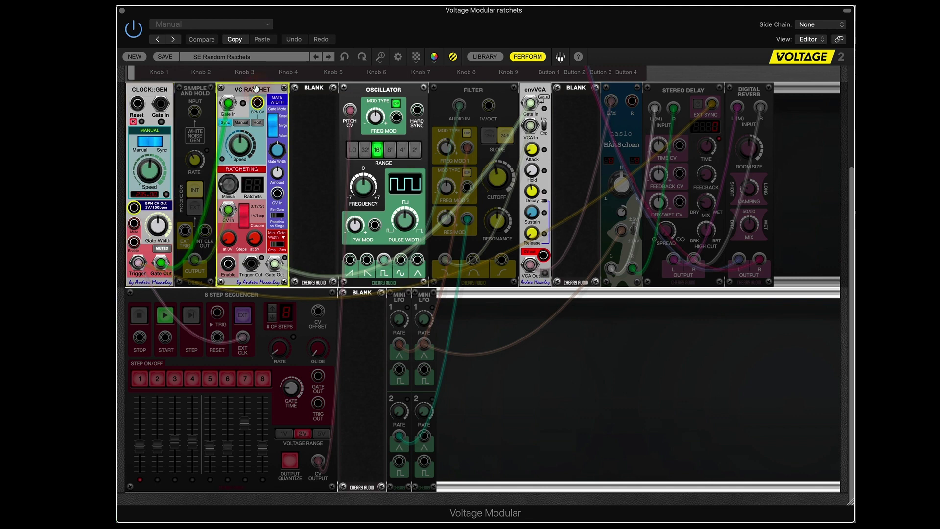
click(393, 90)
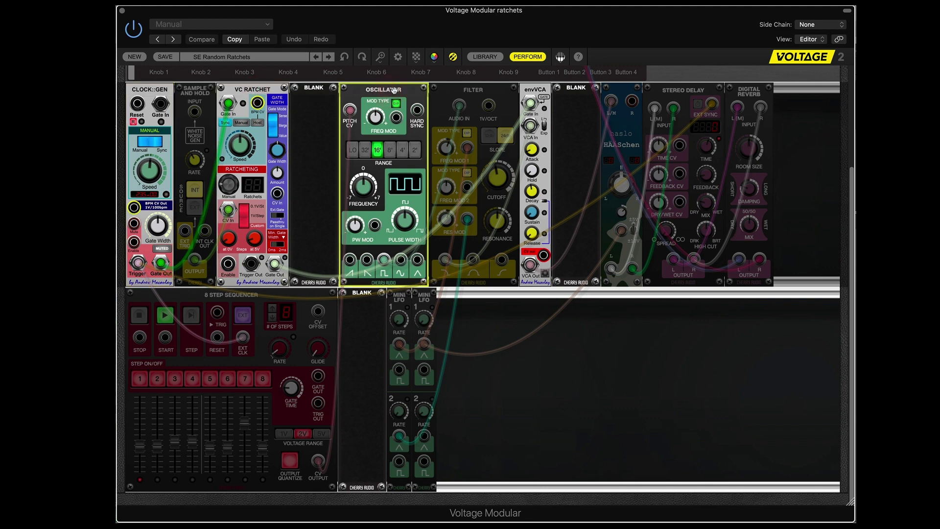
click(534, 89)
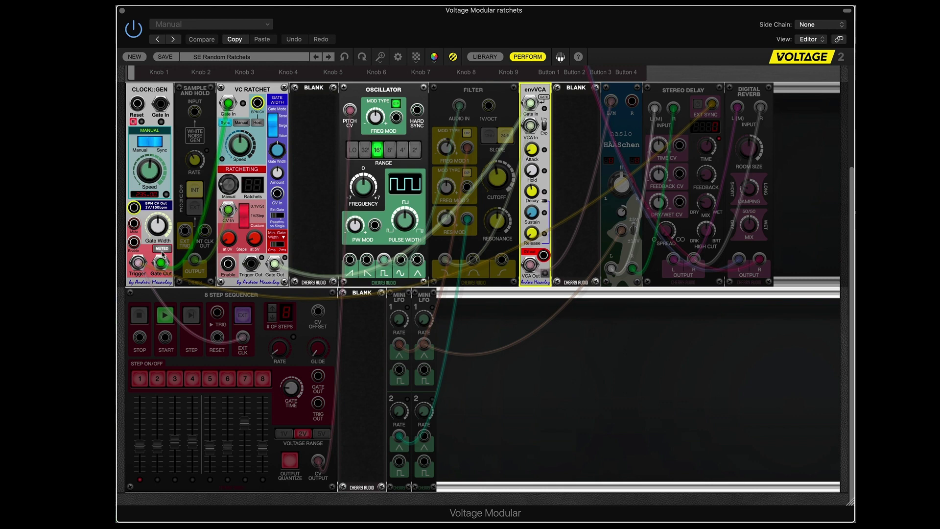
Step: Lower system volume, set CLOCK::GEN to RUNNING, and patch VC Ratchet Gate Out to envVCA Gate In
key(XF86AudioLowerVolume)
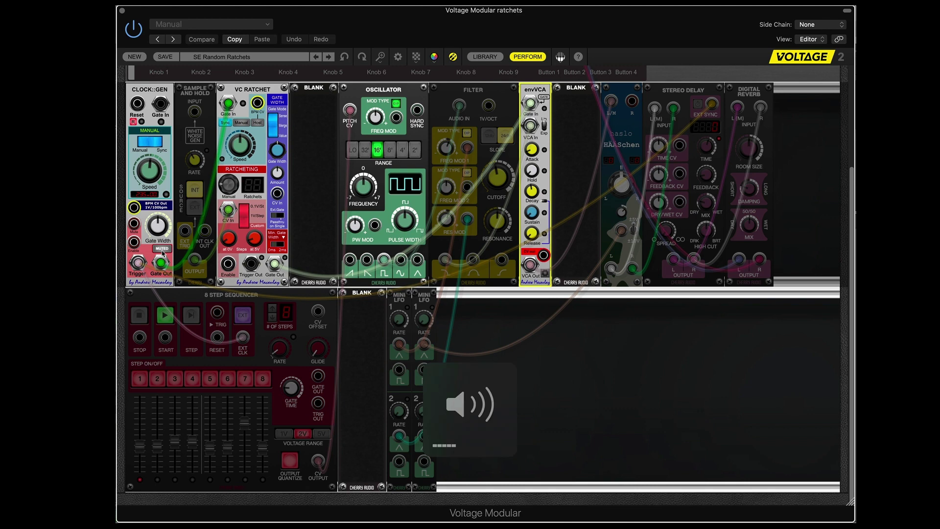
click(162, 250)
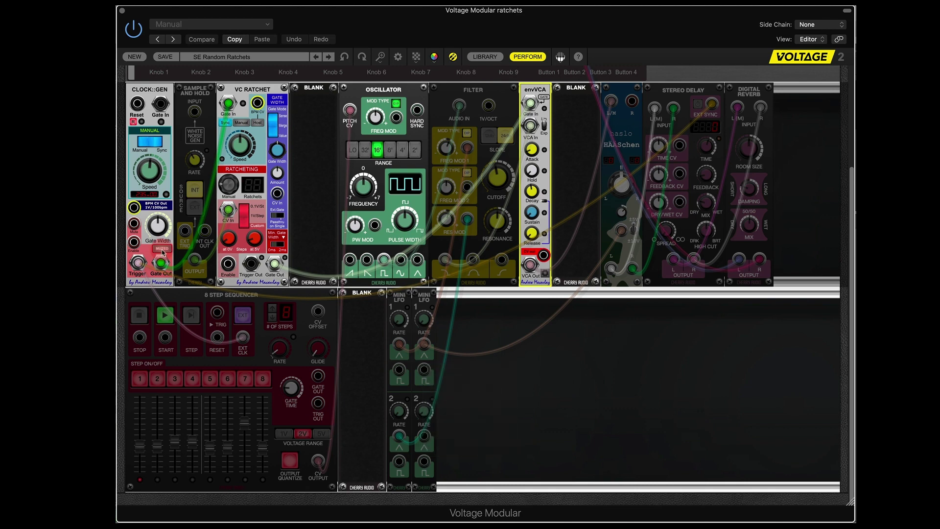
click(162, 249)
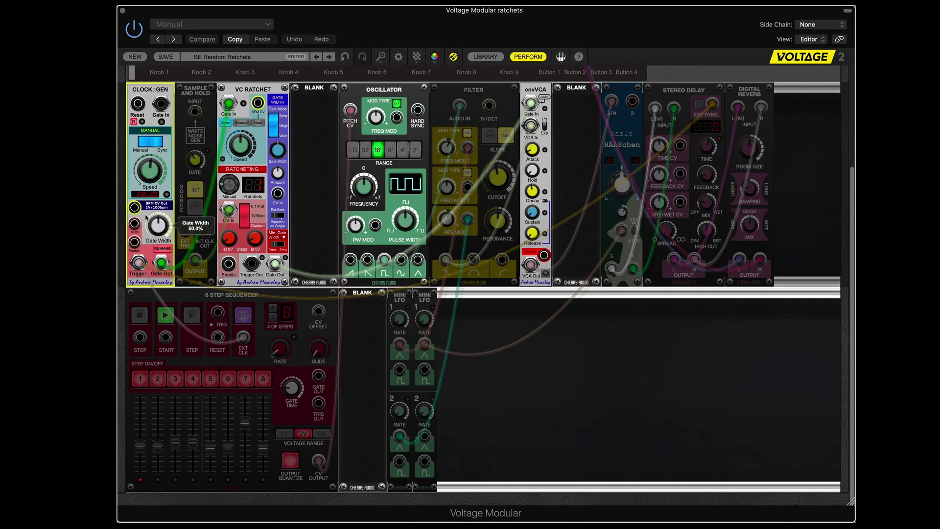
mouse_move(158, 231)
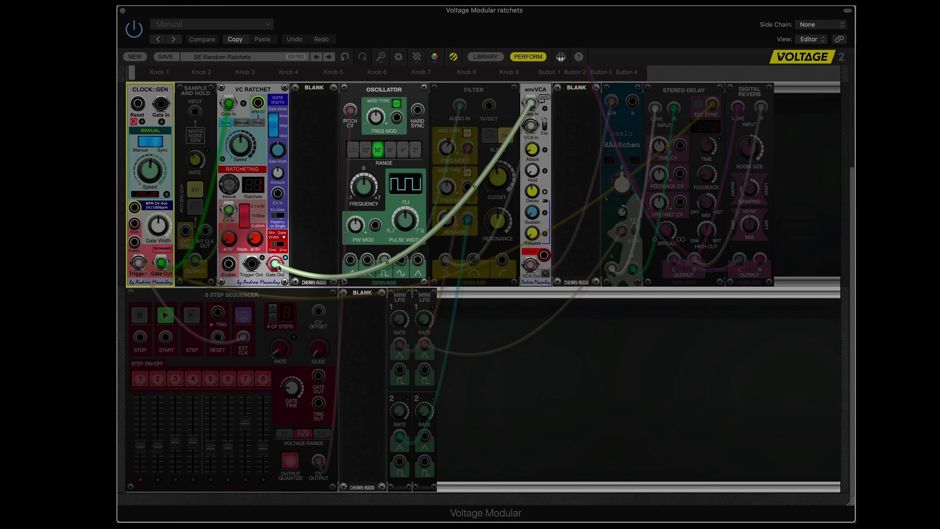
mouse_move(276, 265)
mouse_down()
mouse_move(446, 156)
mouse_move(526, 122)
mouse_move(538, 142)
mouse_move(531, 104)
mouse_up()
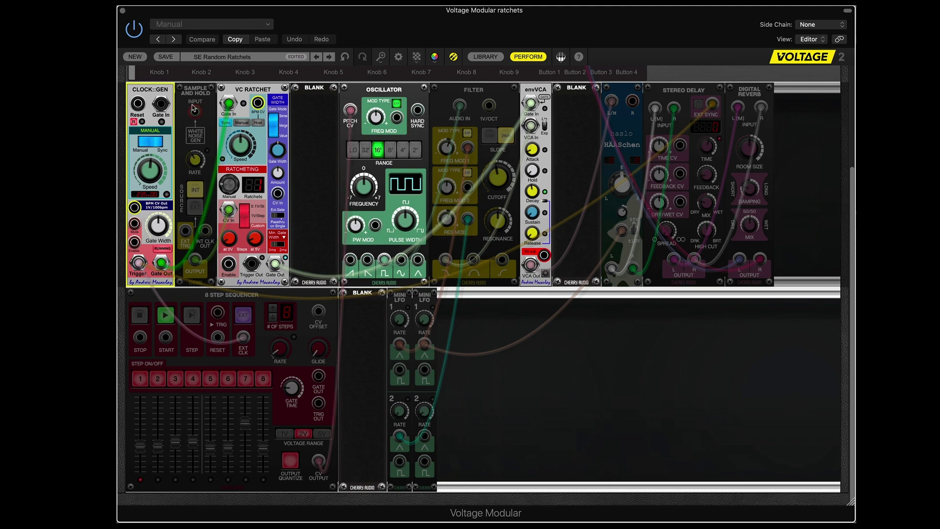
Step: Take the Sample and Hold module out of bypass
click(194, 89)
click(195, 90)
right_click(195, 90)
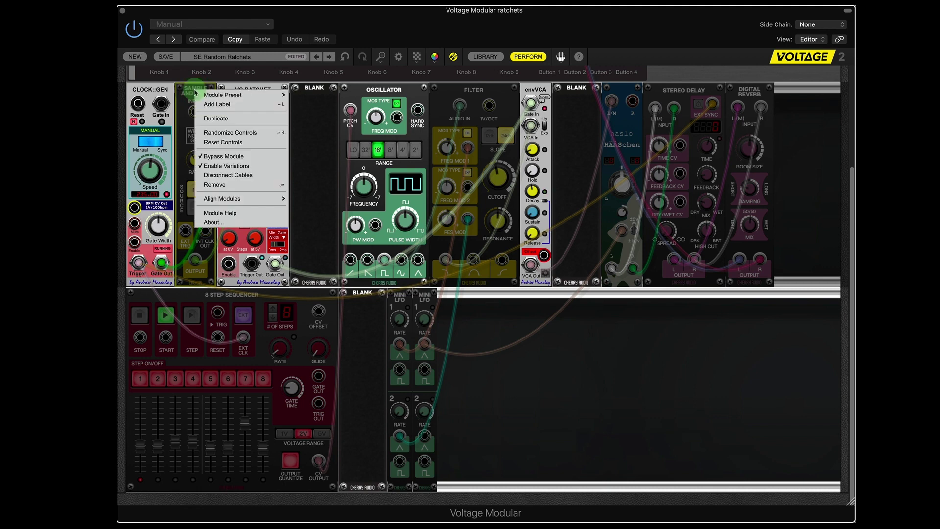
click(221, 158)
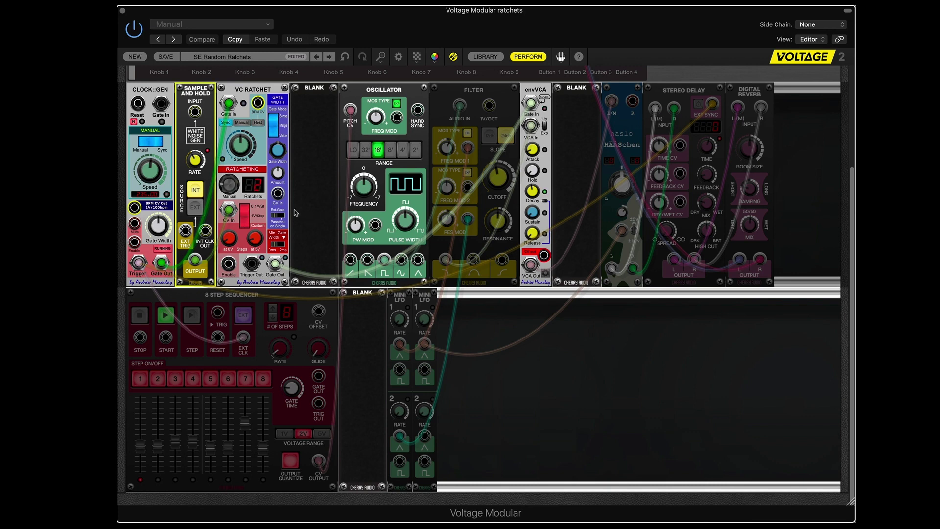
Step: Raise VC Ratchet's Steps at 5V knob from 2 to 3
click(264, 158)
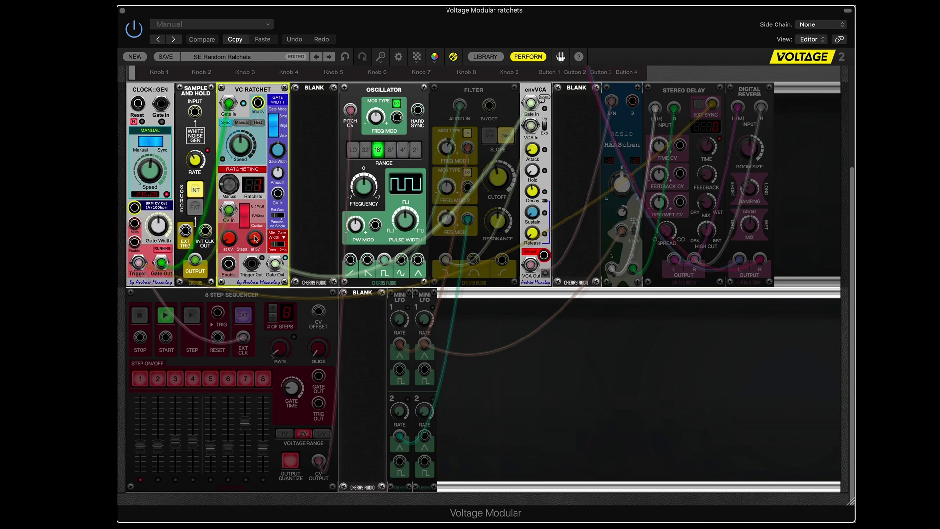
mouse_move(255, 238)
drag(255, 239, 257, 231)
mouse_move(254, 241)
Step: Mute CLOCK::GEN, set Sample and Hold to Bypass Module, then run the clock again
click(163, 248)
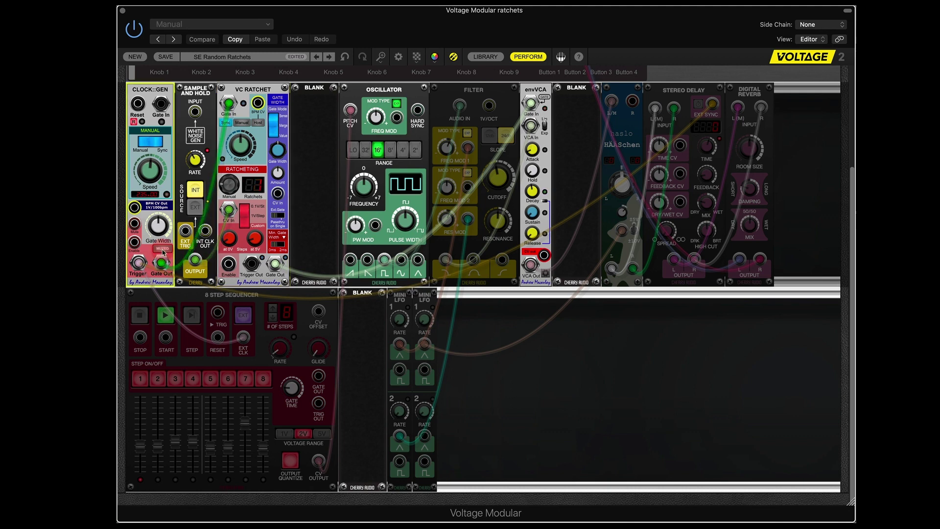
right_click(200, 94)
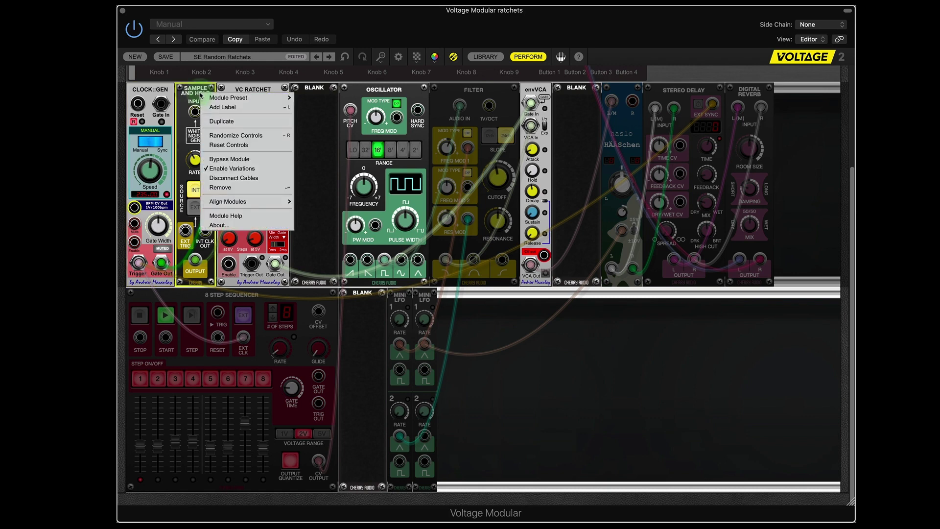
click(231, 160)
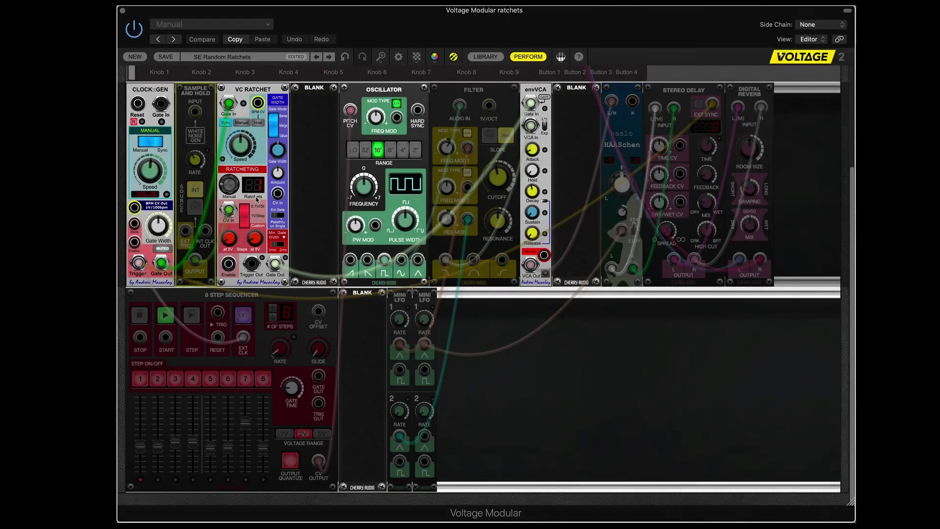
click(162, 249)
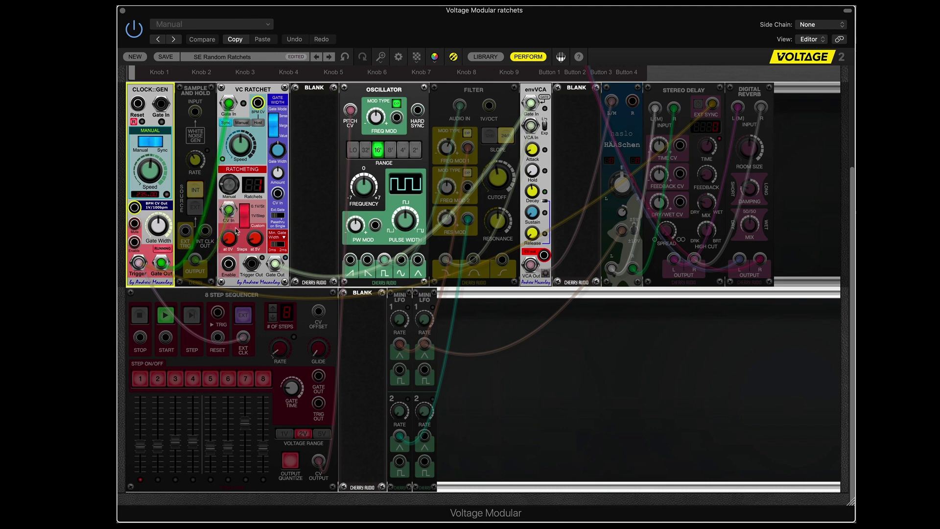
drag(229, 210, 195, 261)
drag(194, 263, 230, 212)
drag(232, 212, 229, 211)
Step: Uncheck Bypass Module on Sample and Hold and read its RATE and at 0V values
right_click(196, 91)
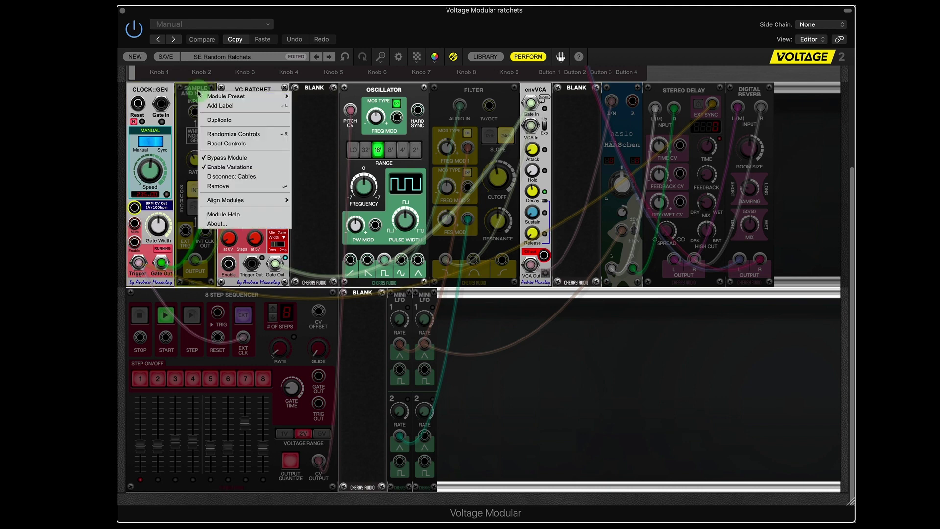
click(226, 158)
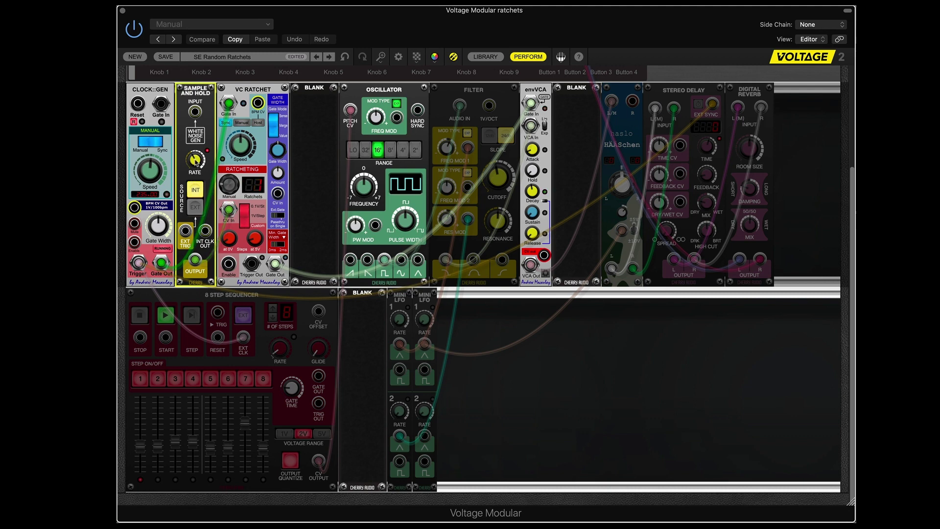
mouse_move(196, 162)
mouse_move(231, 241)
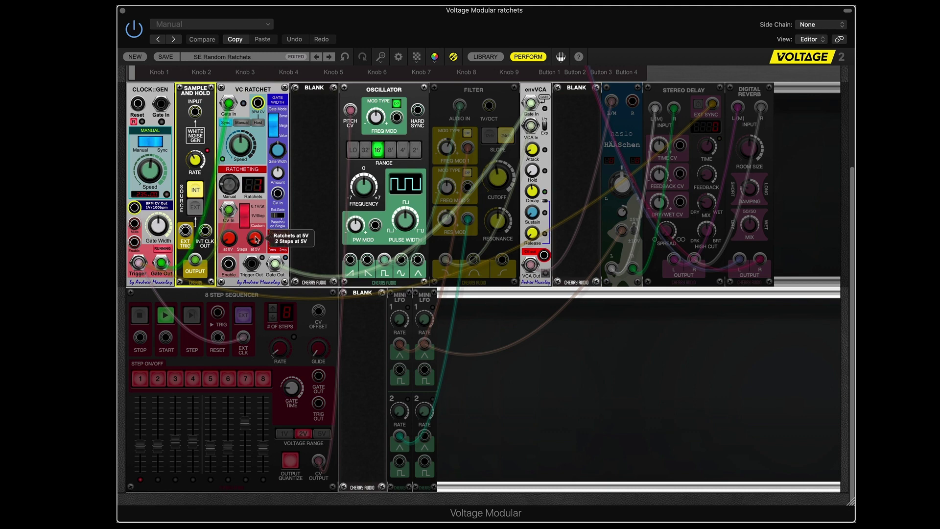
Step: Set VC Ratchet's Steps at 5V from 3 to 7 and patch Sample and Hold OUTPUT into CV In
click(256, 239)
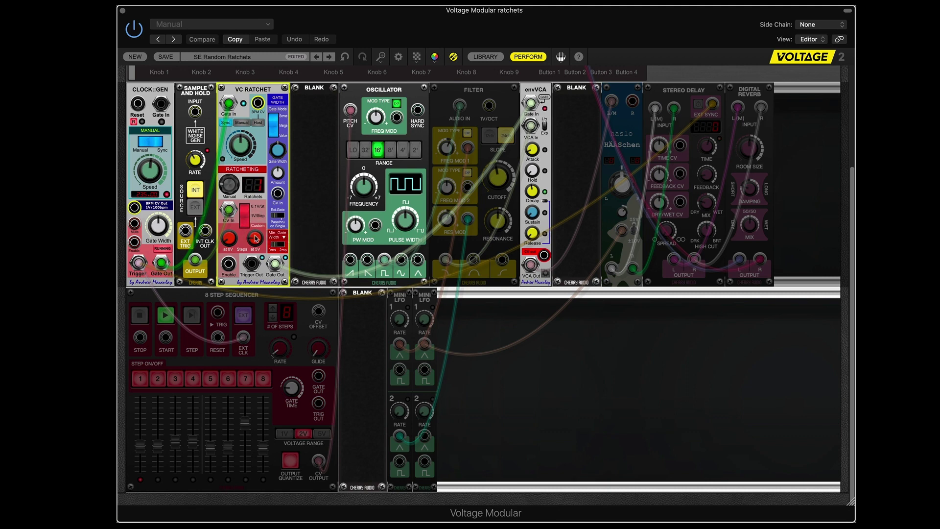
mouse_move(256, 239)
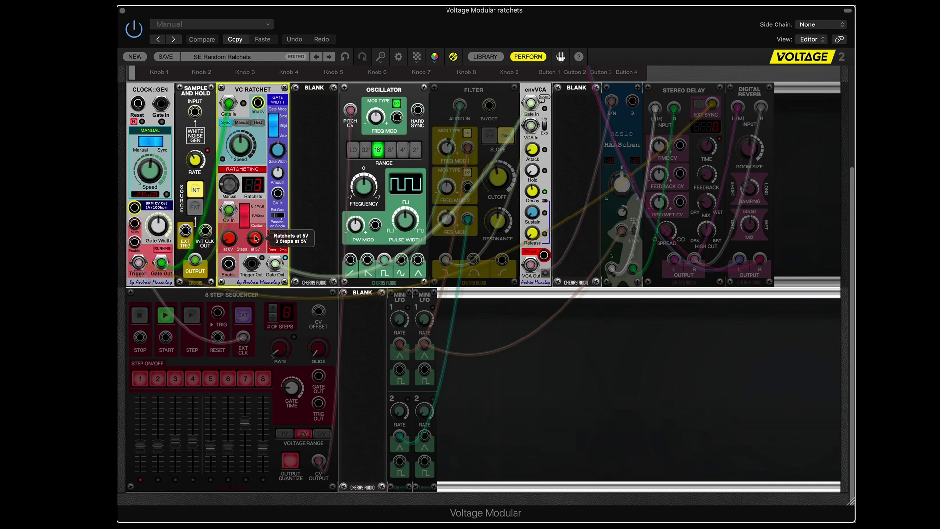
drag(255, 239, 260, 207)
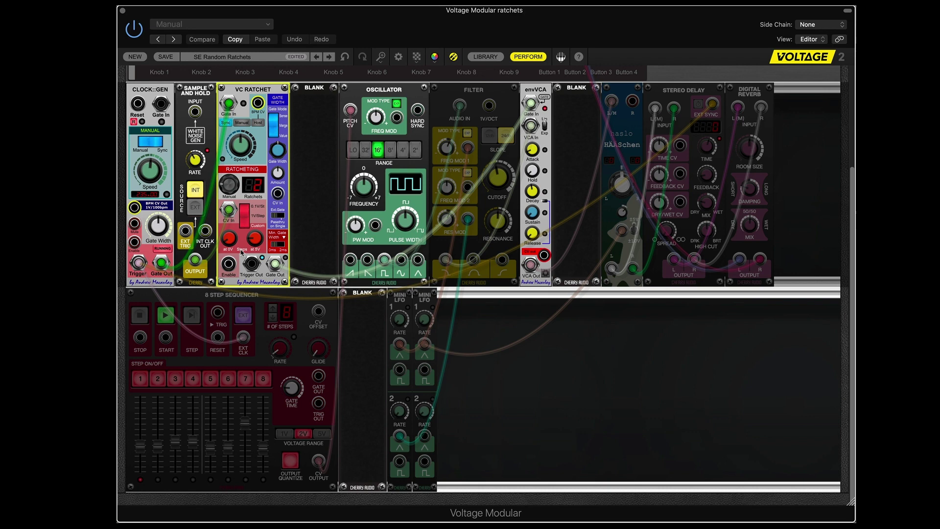
drag(228, 209, 195, 262)
mouse_move(232, 239)
Step: Check the Filter's options, then take the 8 Step Sequencer out of bypass
right_click(493, 92)
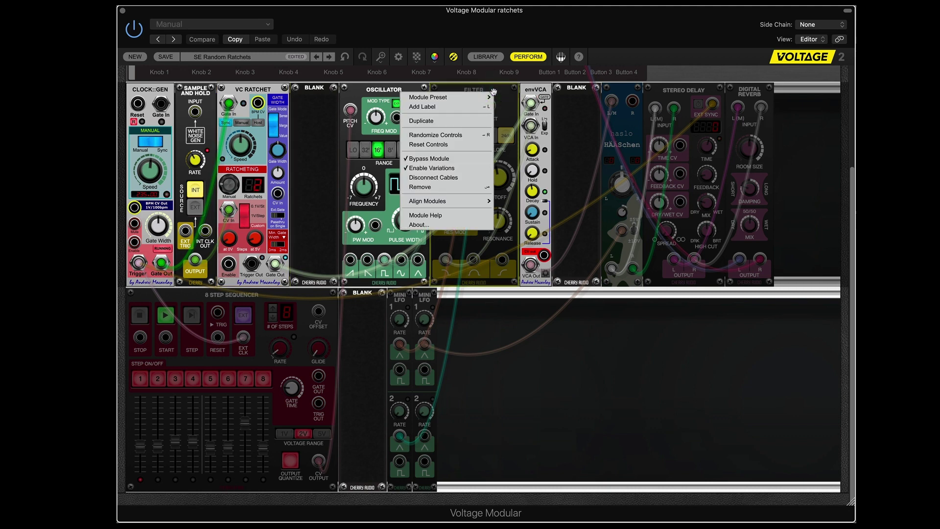
mouse_move(441, 97)
click(568, 429)
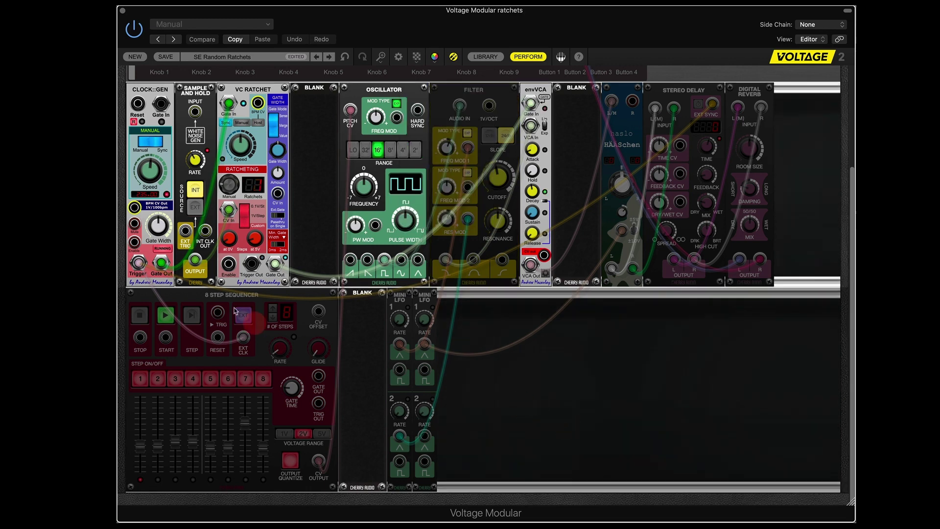
right_click(228, 293)
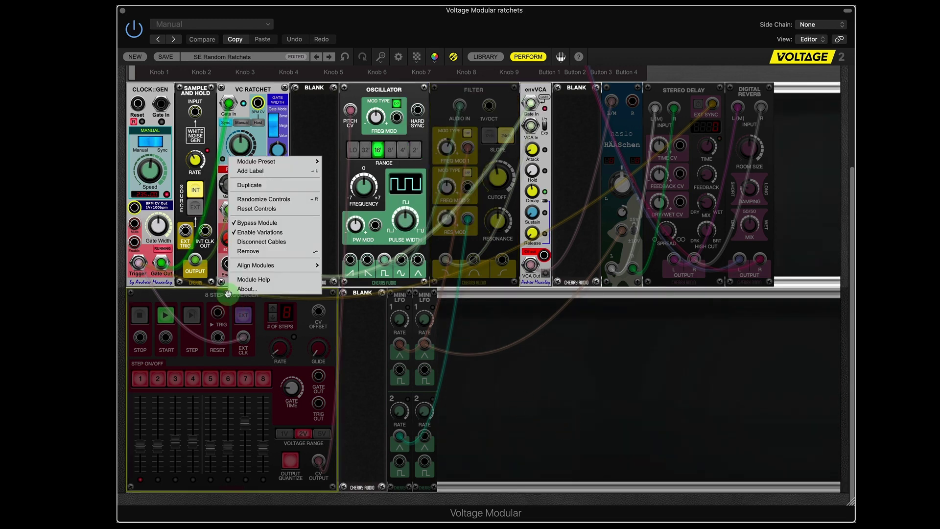
click(257, 223)
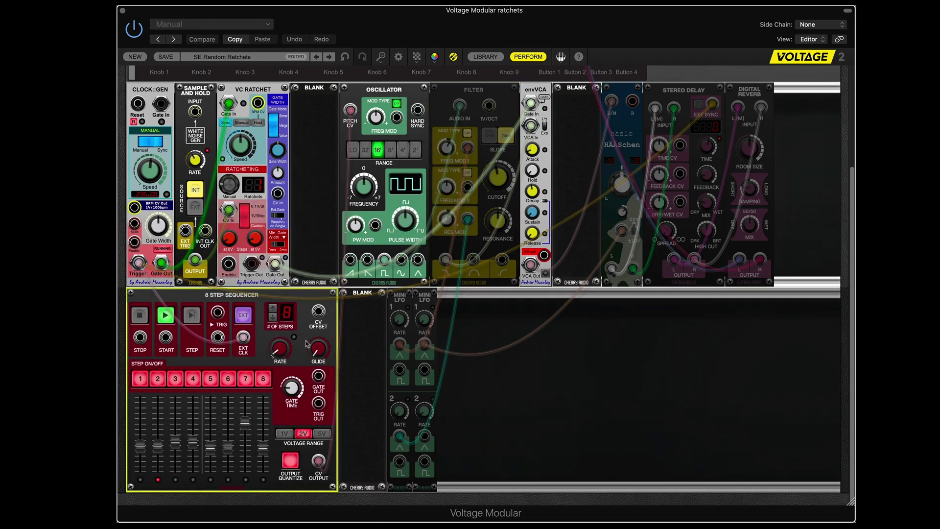
Step: Stop the 8 Step Sequencer and step it round until step 1 is lit
click(144, 319)
click(192, 316)
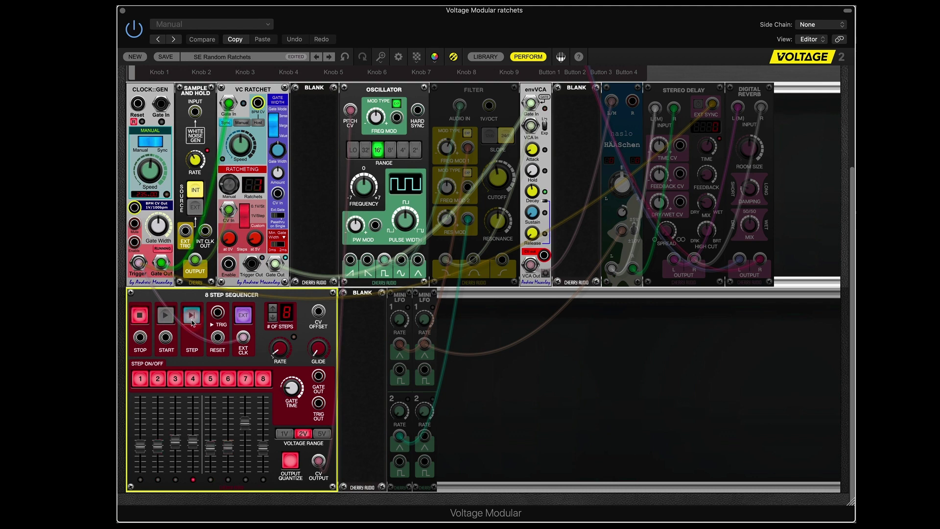
click(191, 316)
click(191, 316)
click(192, 316)
mouse_move(139, 454)
Step: Uncheck Bypass Module on the FILTER, then on the first MINI LFO
right_click(488, 90)
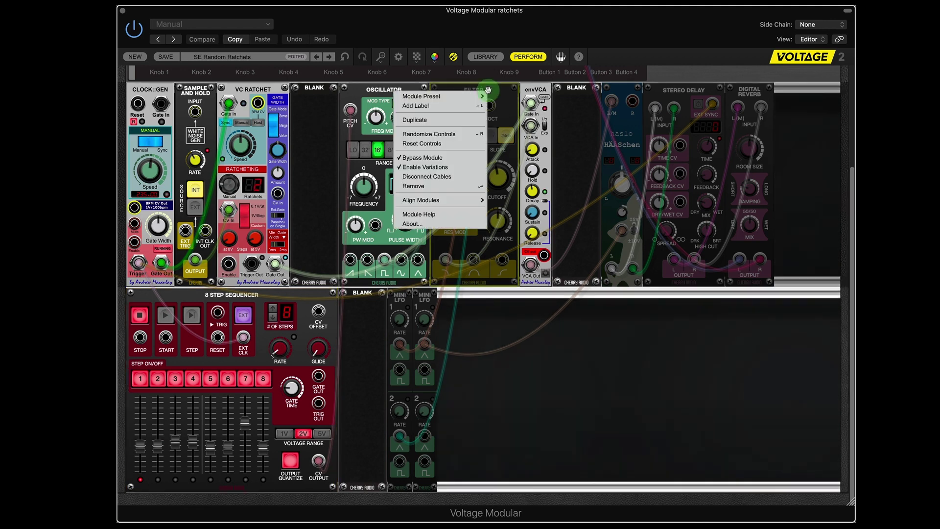
click(438, 157)
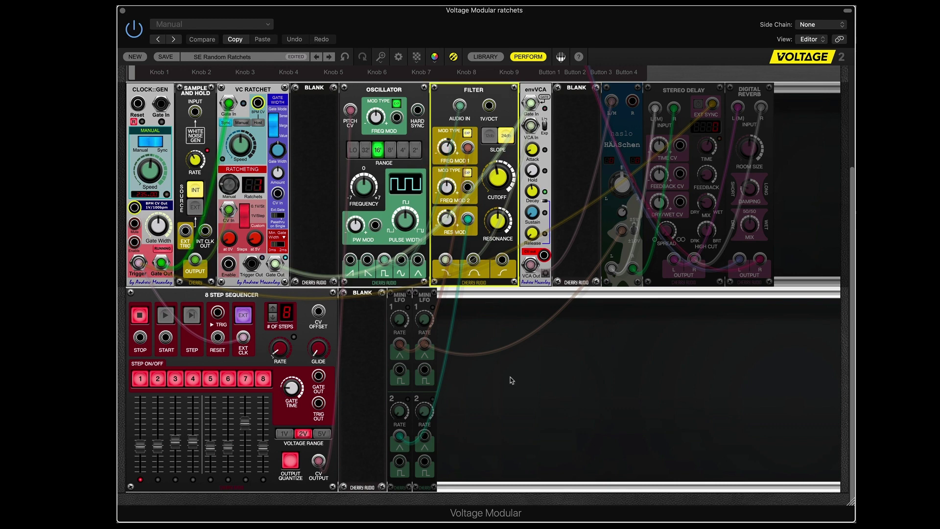
right_click(398, 300)
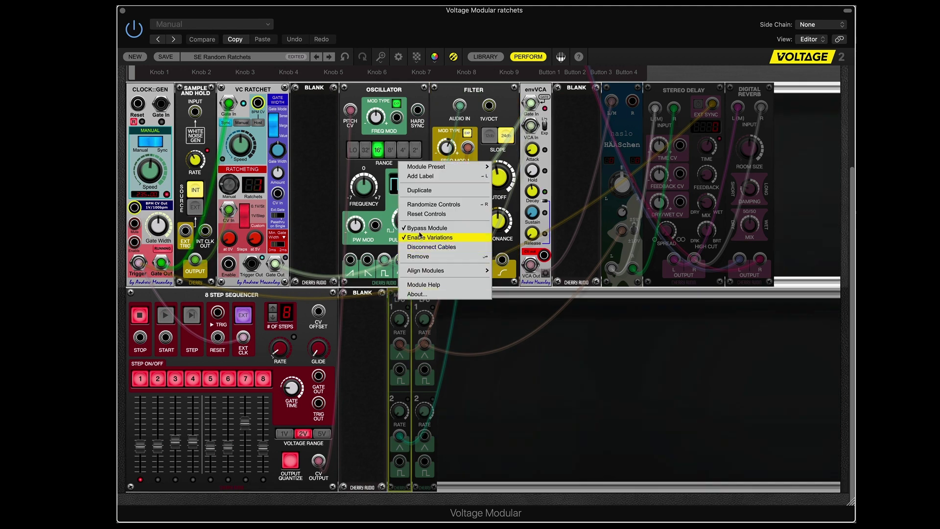
click(417, 228)
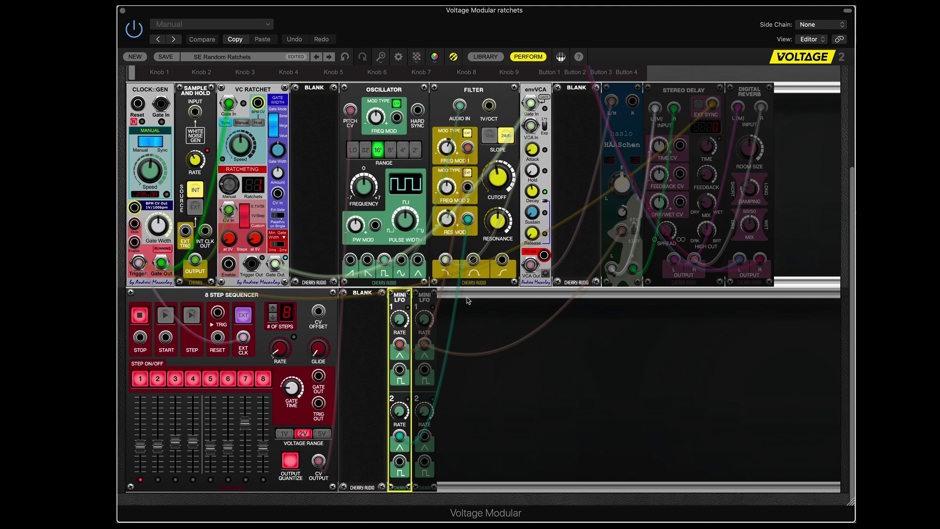
Step: Take haslo, Stereo Delay and Digital Reverb out of bypass
click(628, 87)
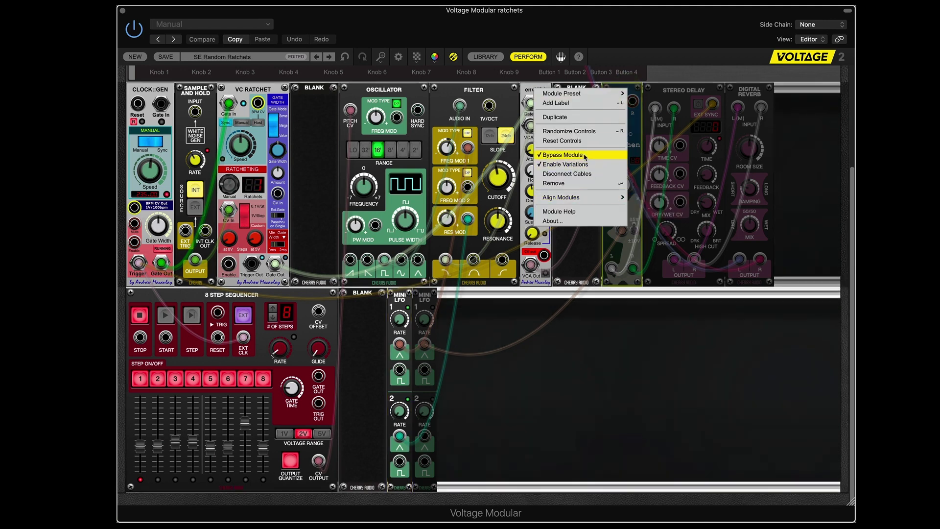
click(568, 155)
right_click(686, 90)
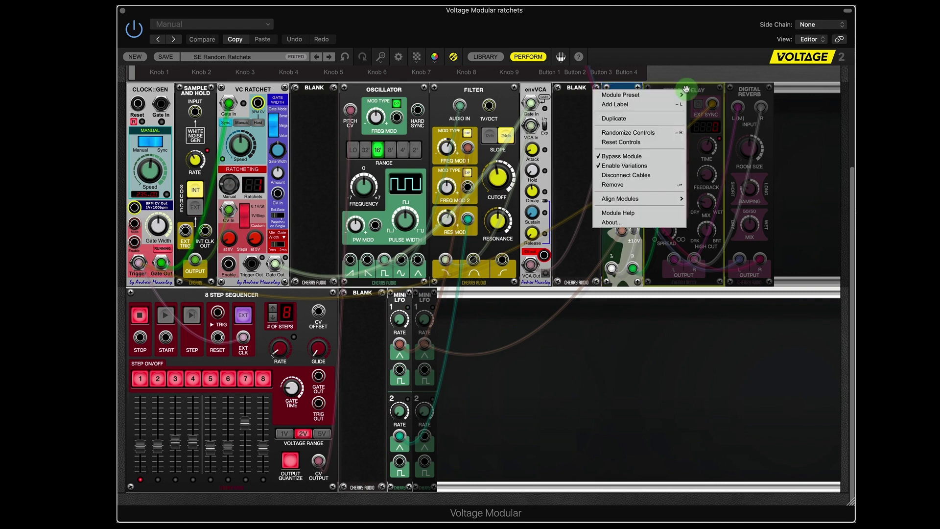
click(622, 156)
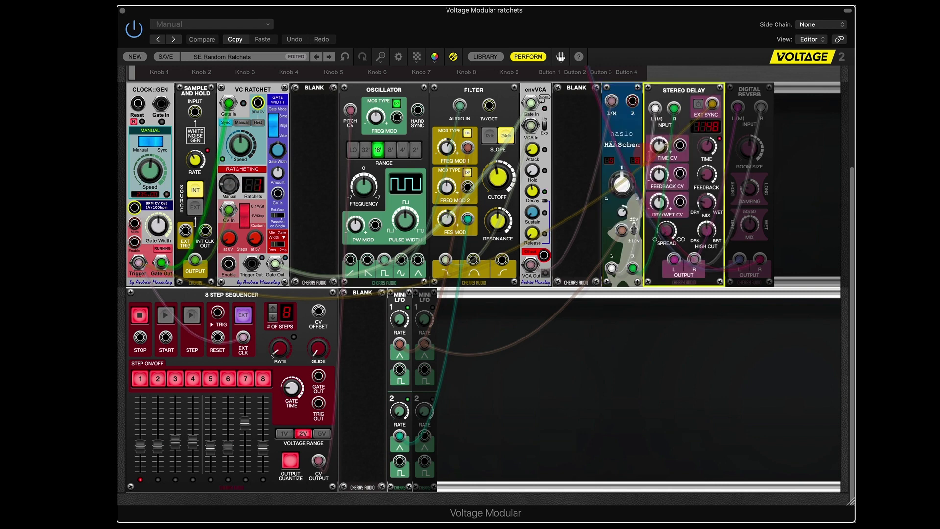
right_click(754, 84)
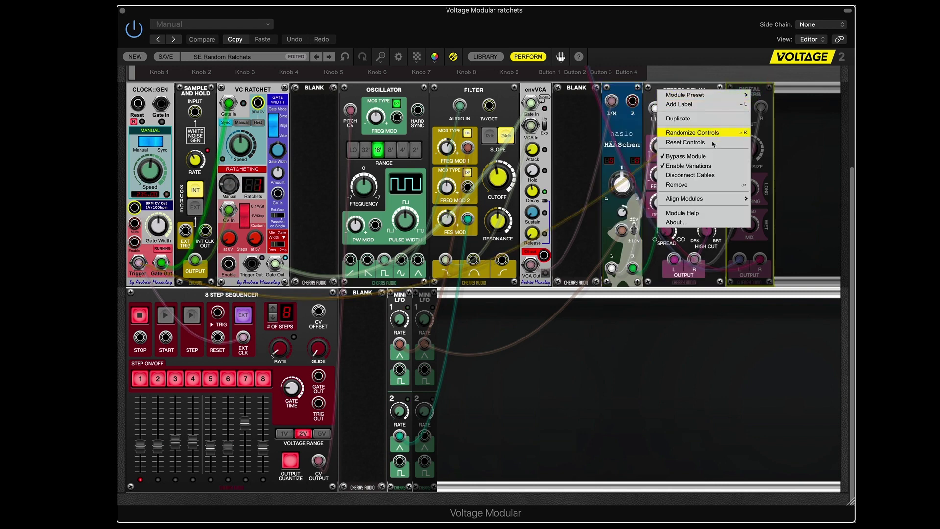
click(707, 156)
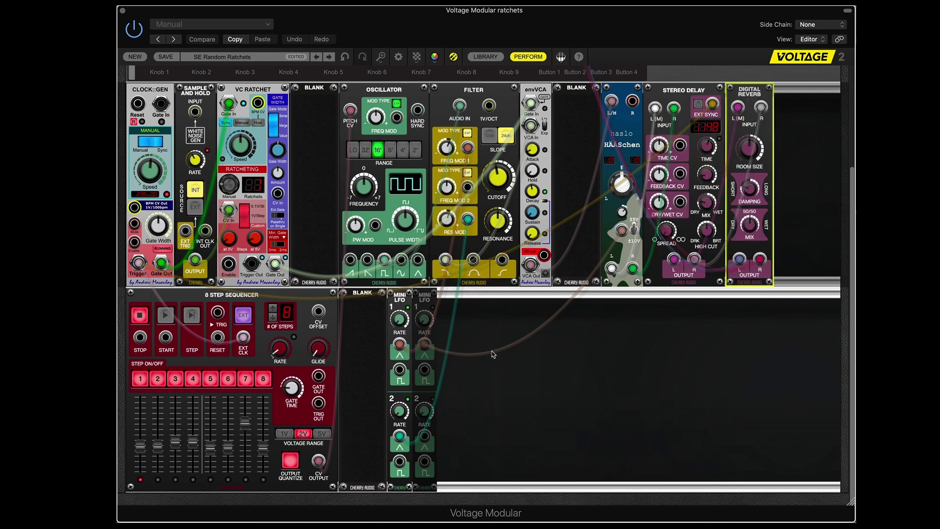
Step: Raise the volume two notches and take the second Mini LFO out of bypass
key(XF86AudioRaiseVolume)
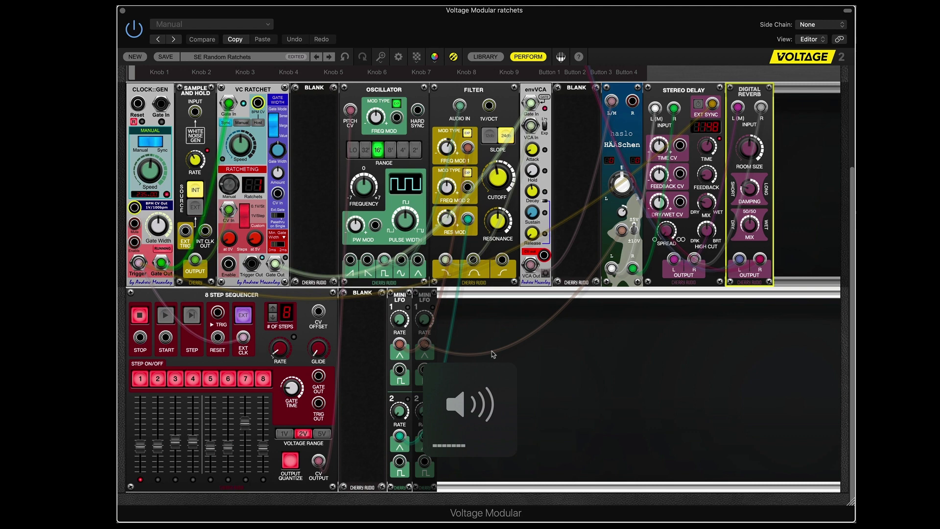
key(XF86AudioRaiseVolume)
click(425, 296)
right_click(425, 297)
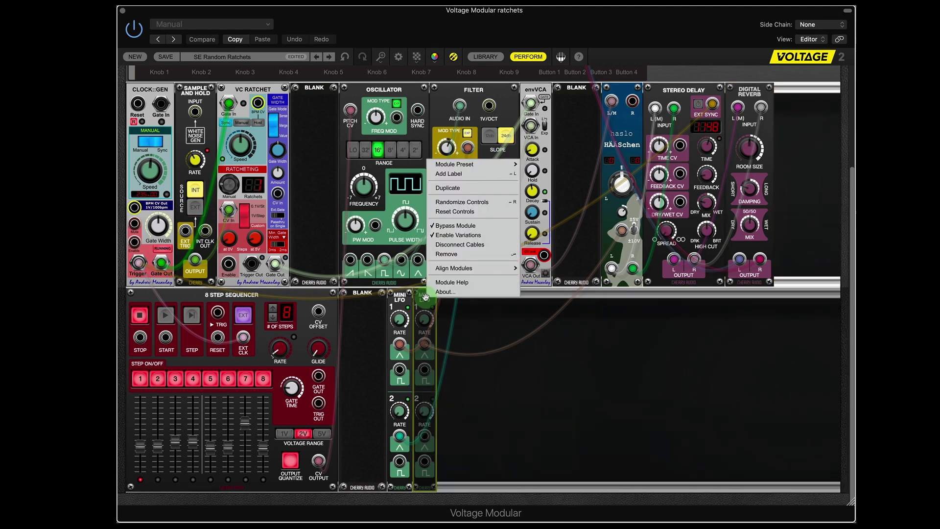
click(453, 225)
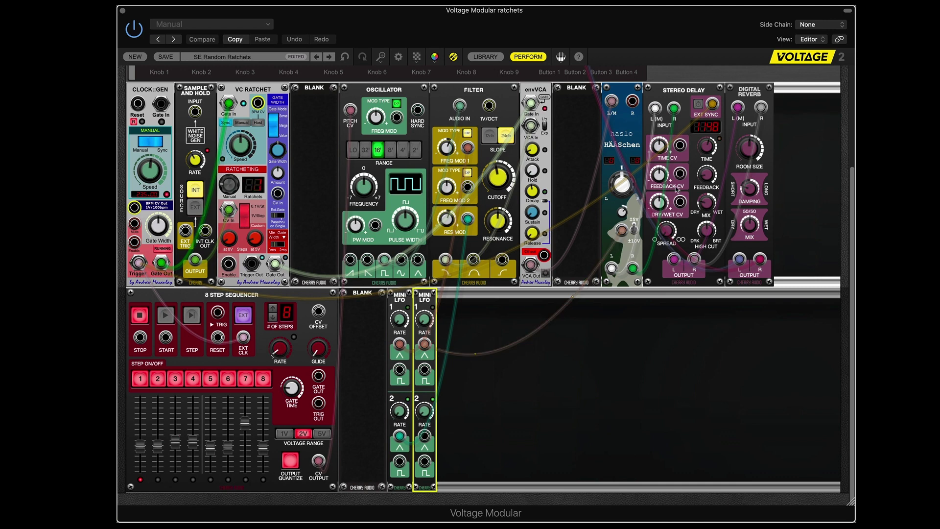
click(637, 136)
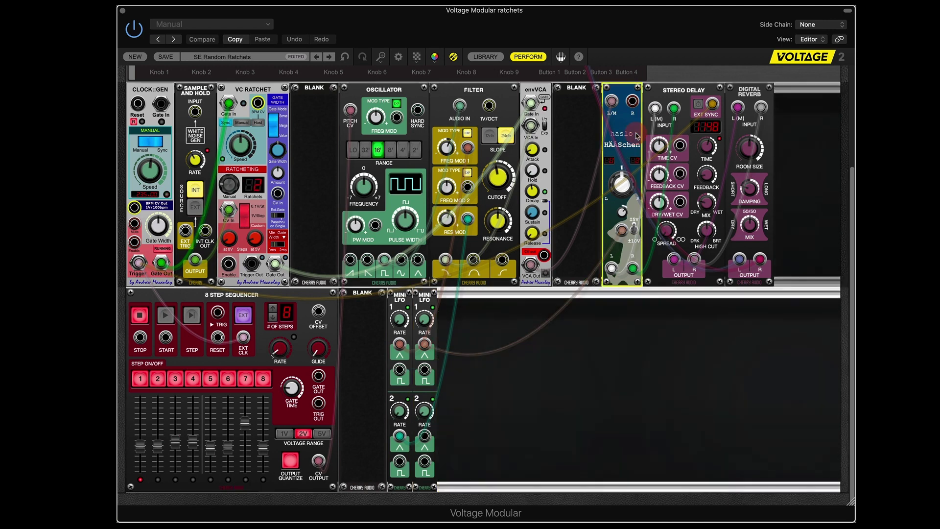
click(615, 425)
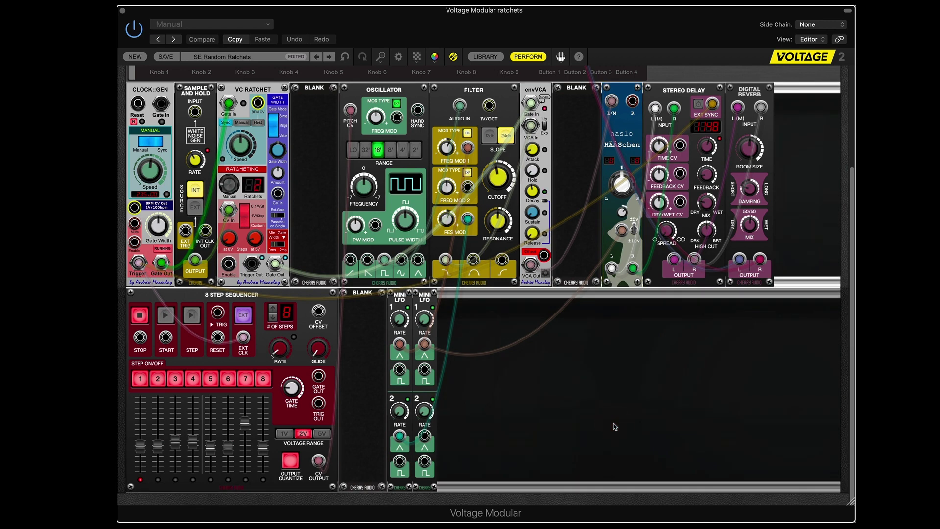
Step: Start the 8 Step Sequencer, then set Sample and Hold to Bypass Module
click(166, 316)
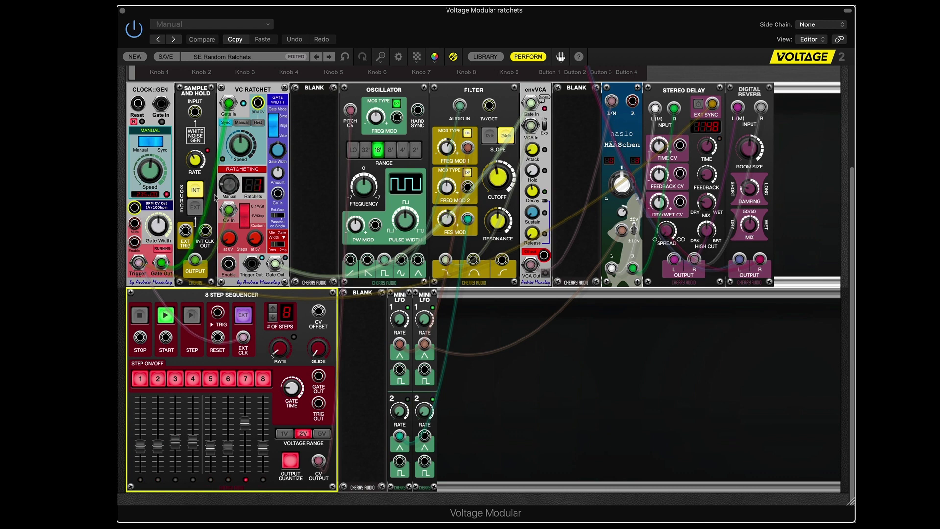
right_click(190, 115)
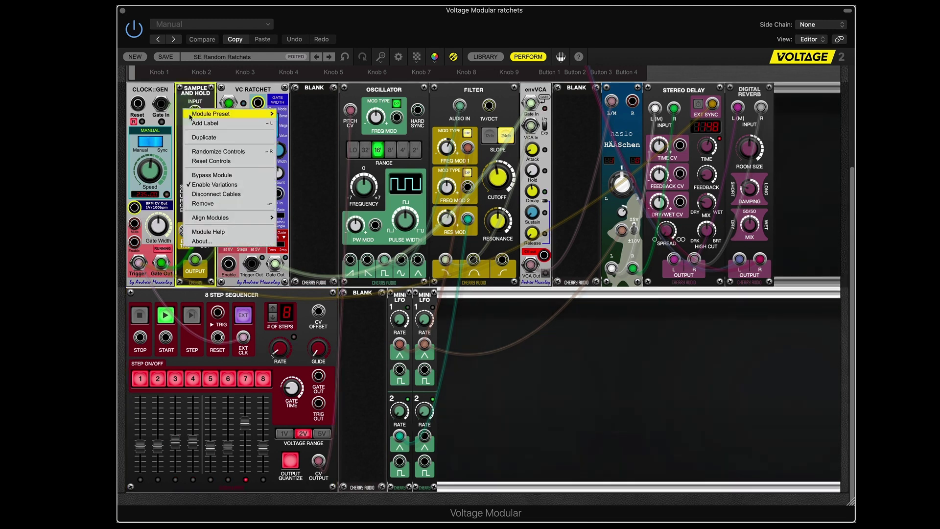
click(205, 175)
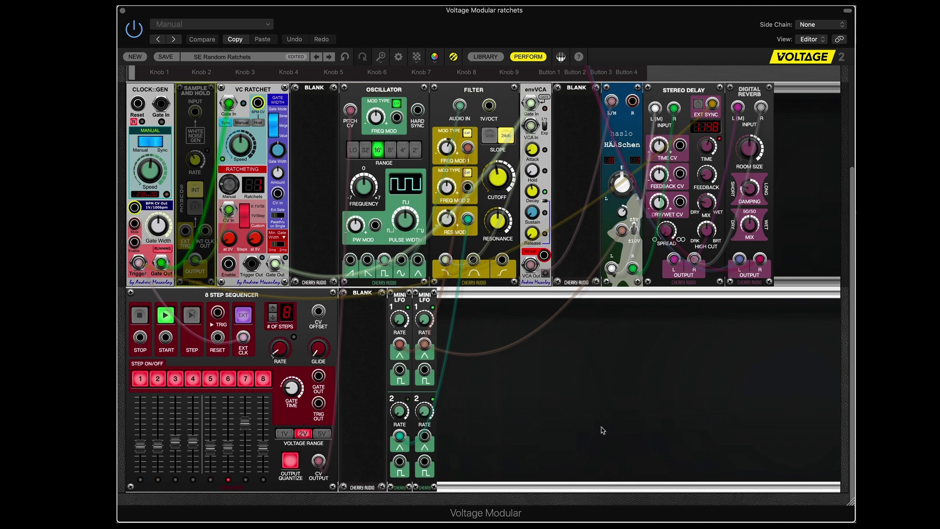
Step: Uncheck Bypass Module in the Sample and Hold header's context menu
right_click(192, 98)
click(221, 162)
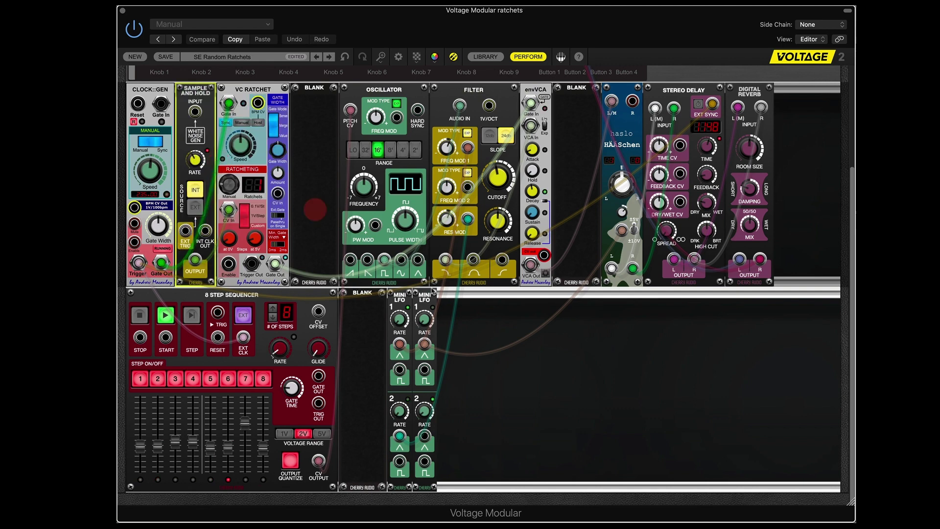